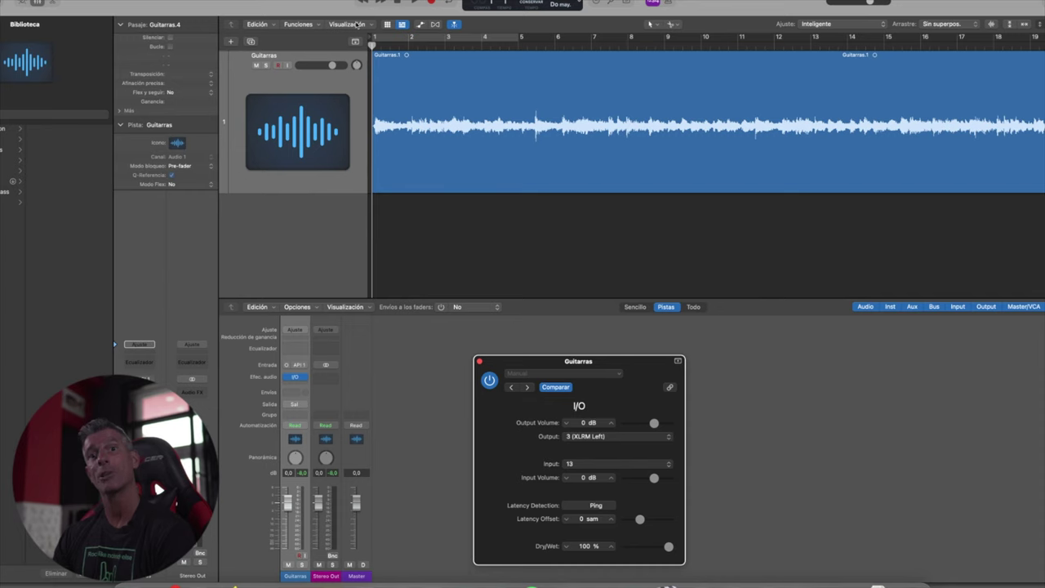
Play the Guitarras track from bar 1, and play its Guitarras.4 region from bar 36
{"action": "left_click", "coordinate": [402, 25]}
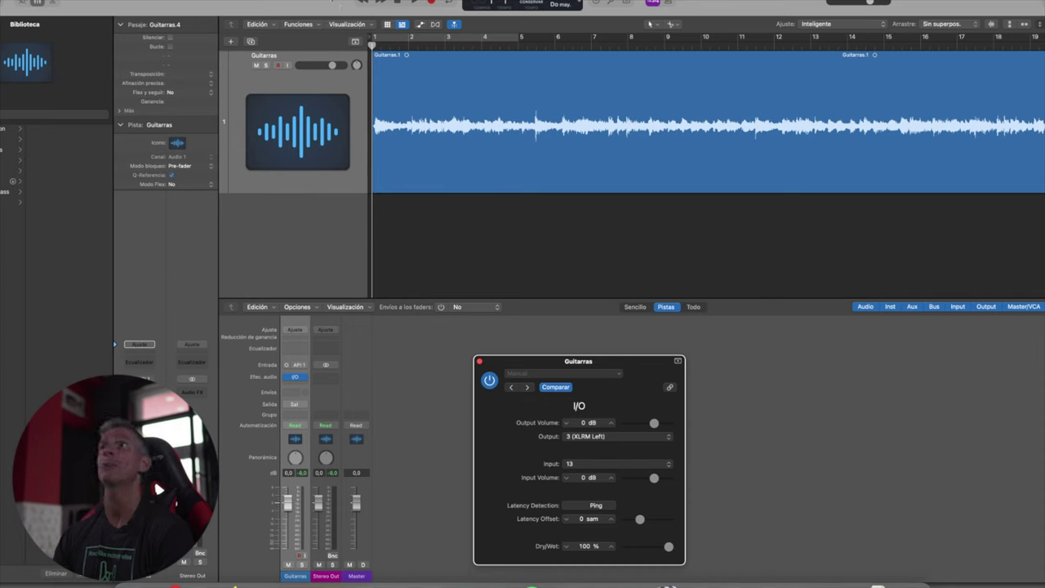
{"action": "key", "text": "space"}
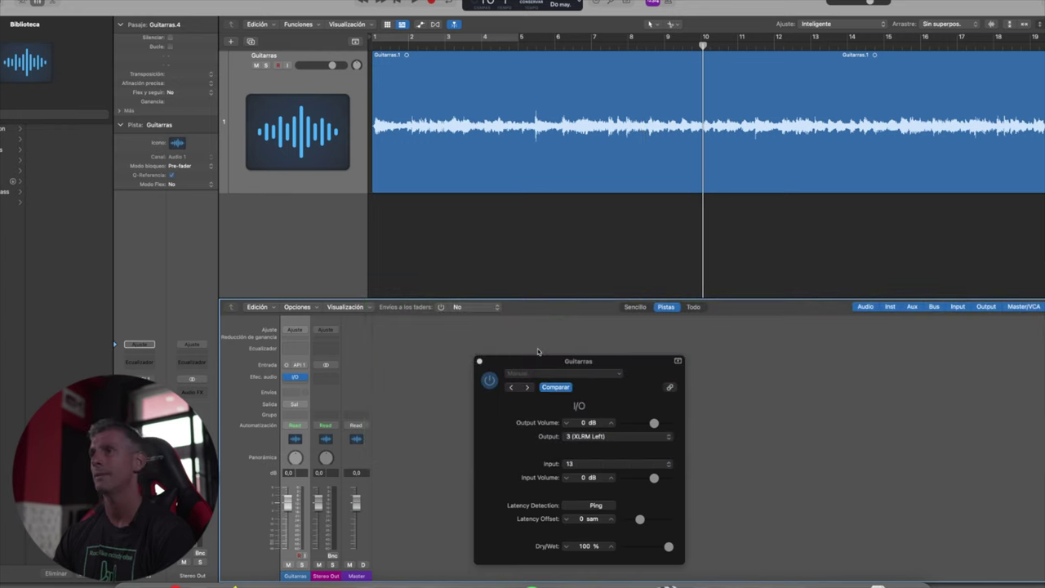
{"action": "scroll", "coordinate": [560, 237], "scroll_direction": "right", "scroll_amount": 15}
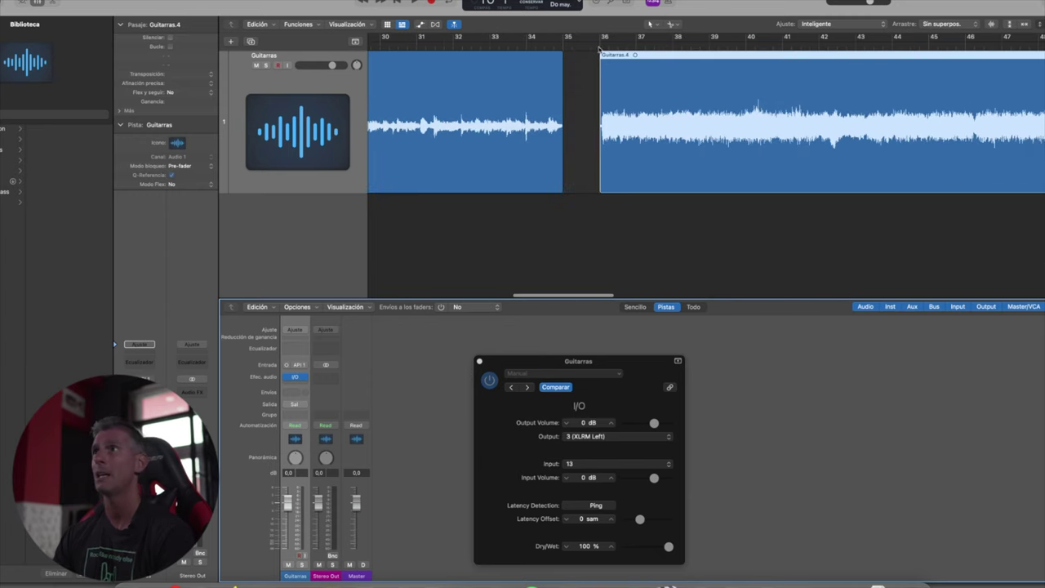
{"action": "left_click", "coordinate": [598, 45]}
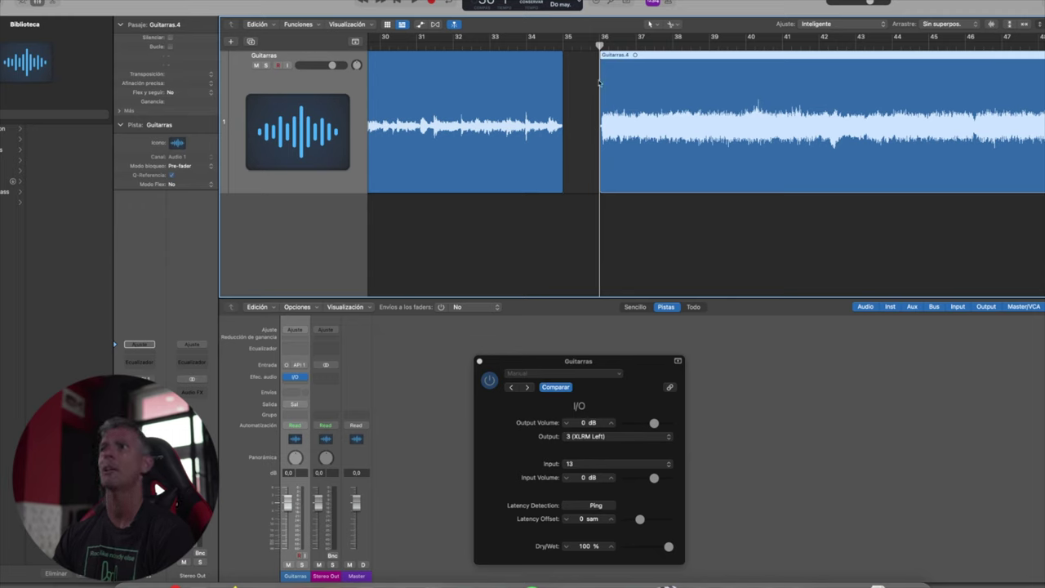
{"action": "key", "text": "space"}
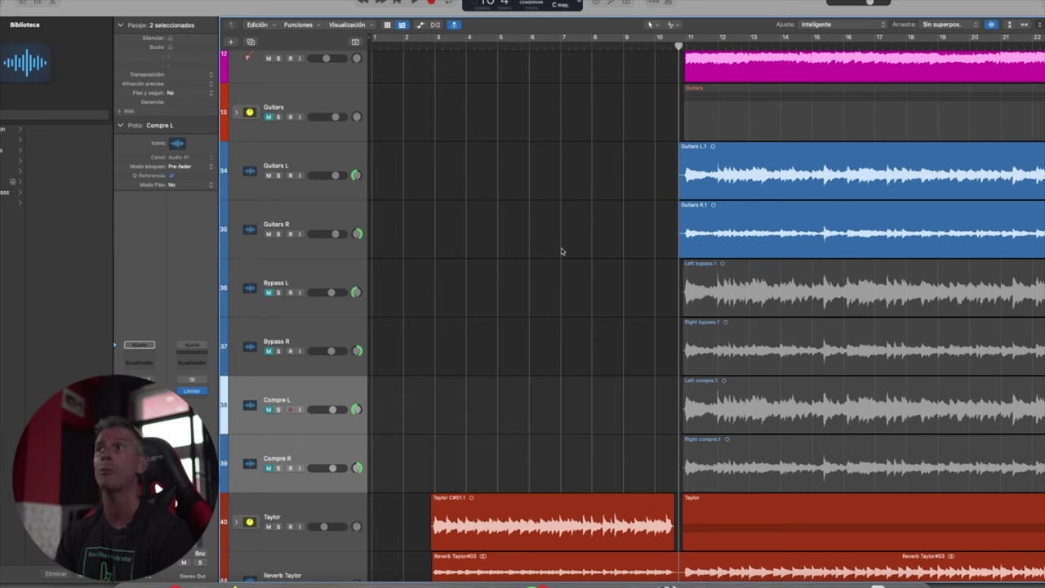
Play the mix with Guitars L and Guitars R audible from just before bar 11
{"action": "key", "text": "space"}
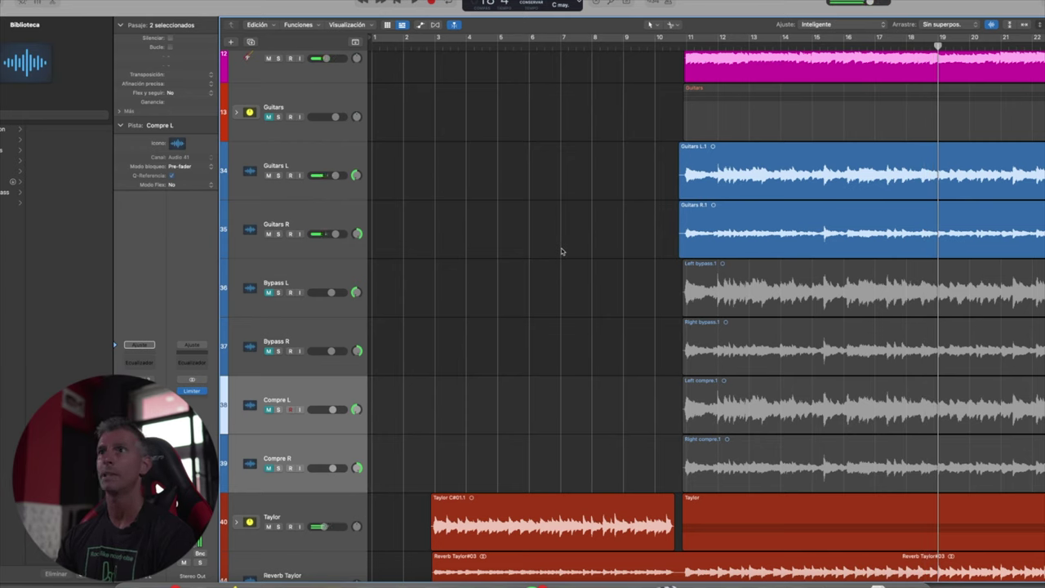
Mute Guitars L and R, unmute Bypass L and R, and play the mix from just before bar 11
{"action": "left_click", "coordinate": [268, 175]}
{"action": "left_click", "coordinate": [268, 233]}
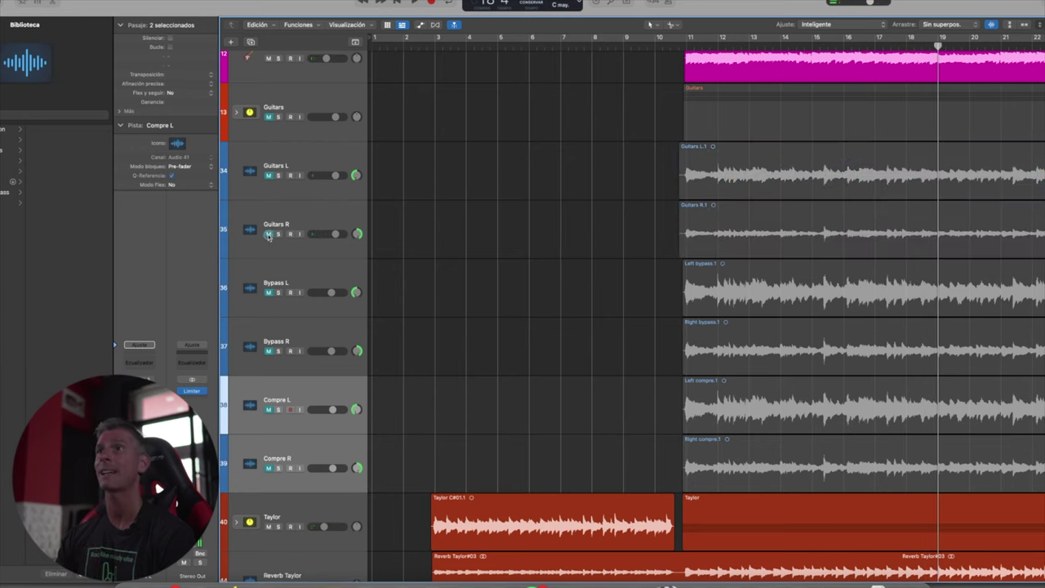
{"action": "left_click", "coordinate": [267, 291]}
{"action": "left_click", "coordinate": [268, 350]}
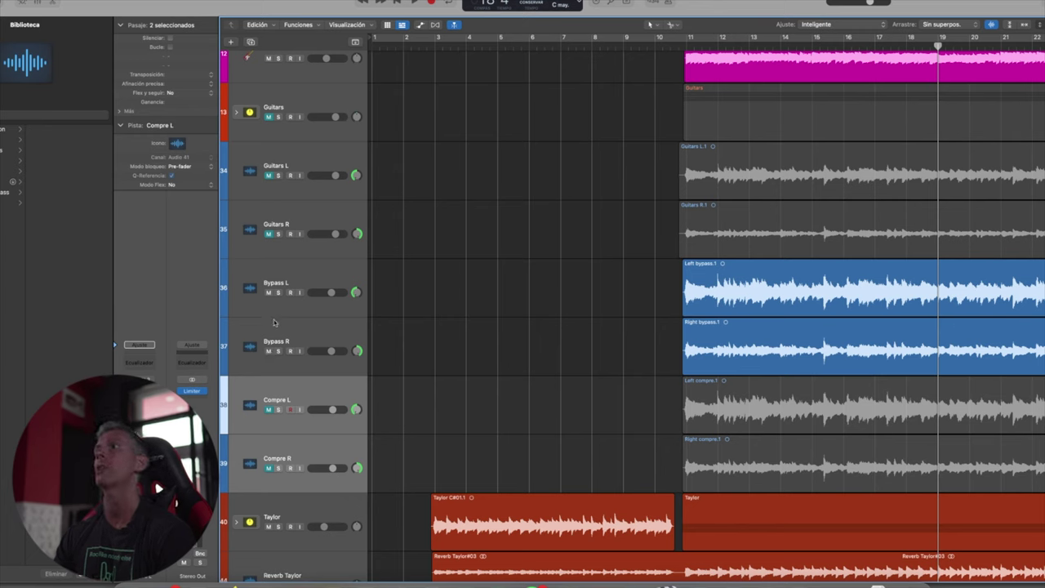
{"action": "left_click", "coordinate": [678, 46]}
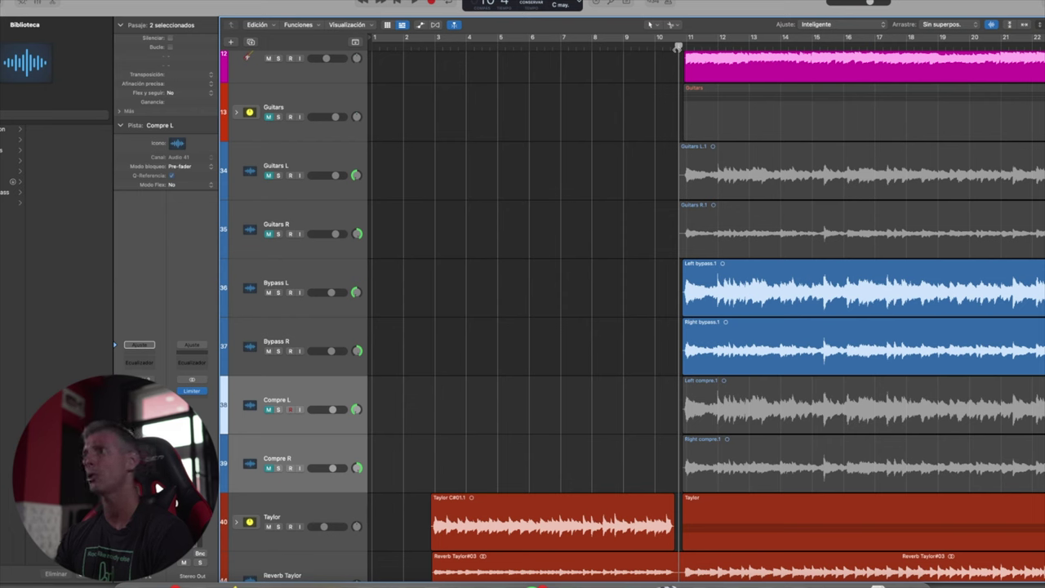
{"action": "key", "text": "space"}
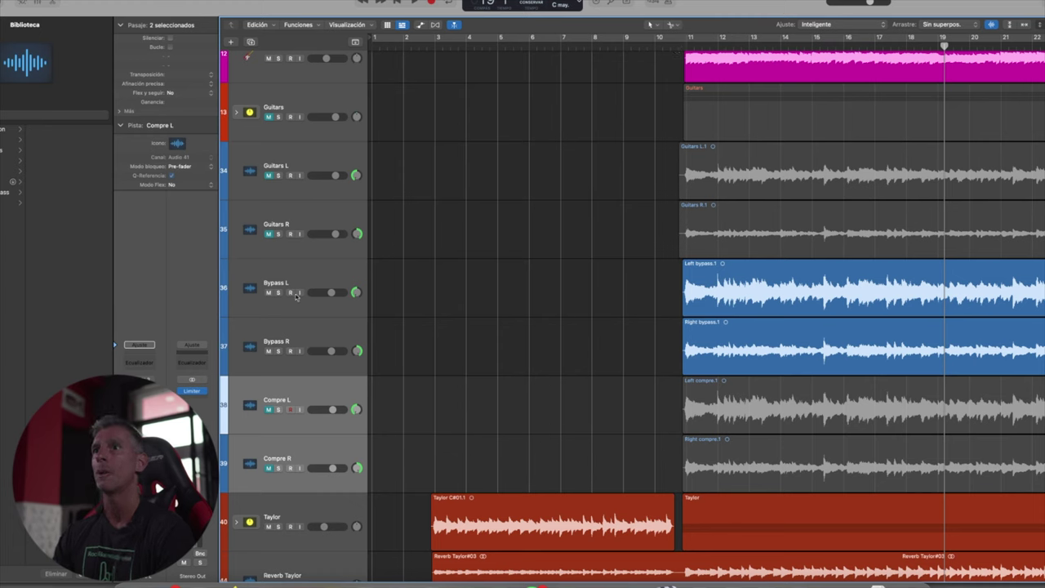
Mute Bypass L and R, unmute Compre L and R, and play the mix from just before bar 11
{"action": "left_click", "coordinate": [269, 292]}
{"action": "left_click", "coordinate": [269, 350]}
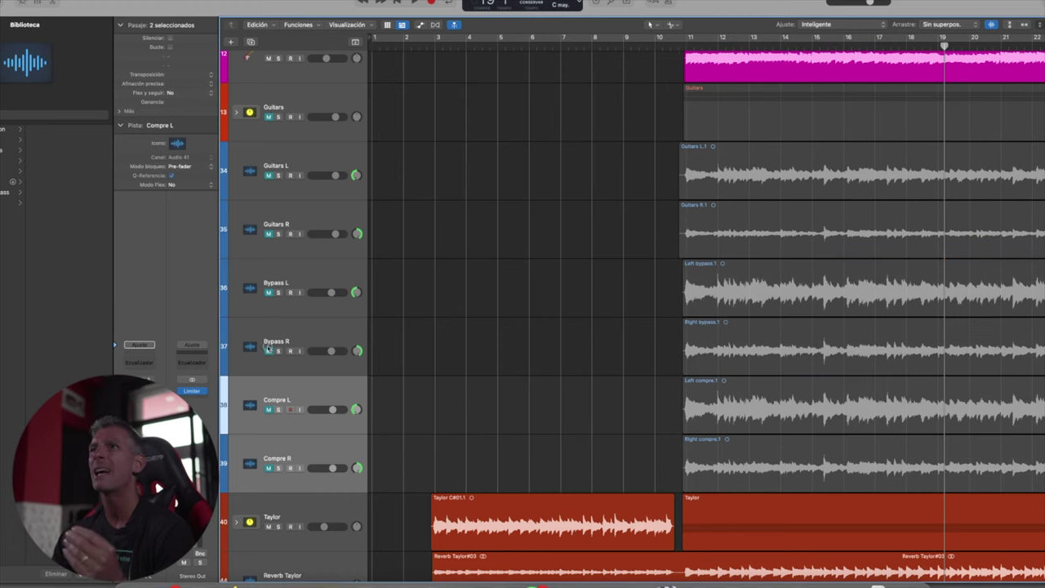
{"action": "left_click", "coordinate": [269, 409]}
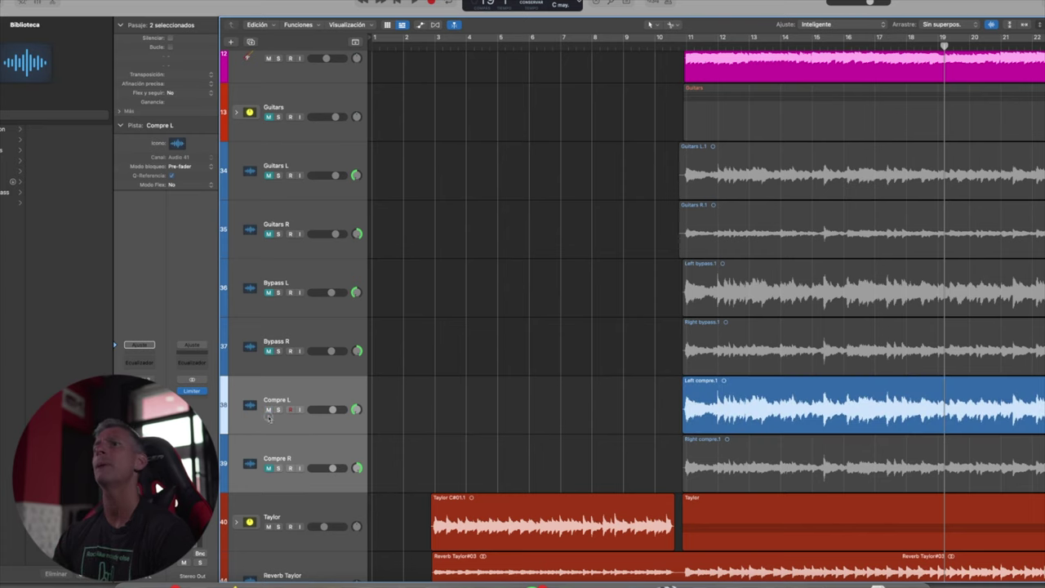
{"action": "left_click", "coordinate": [269, 468]}
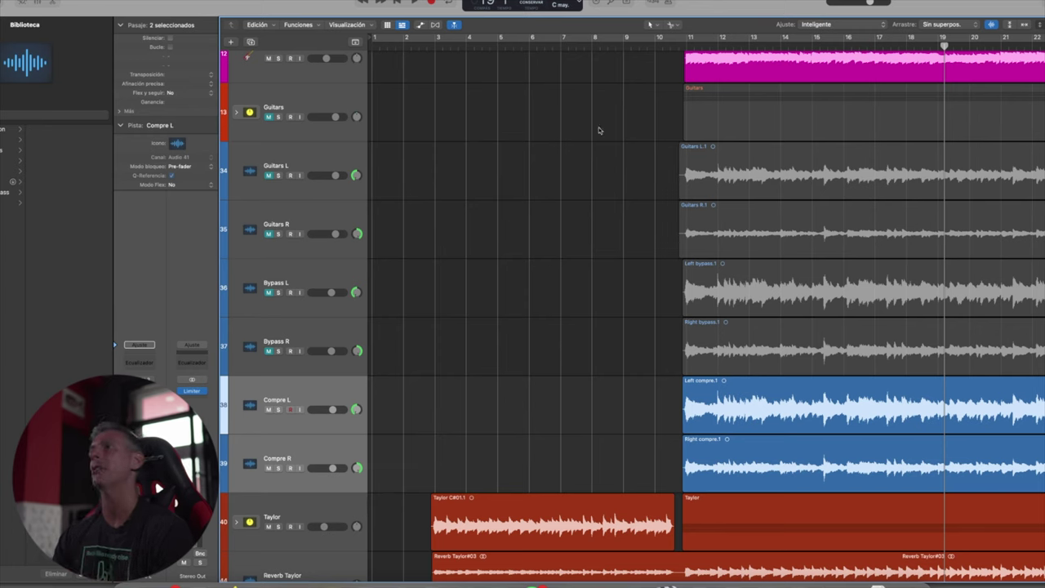
{"action": "left_click", "coordinate": [679, 46]}
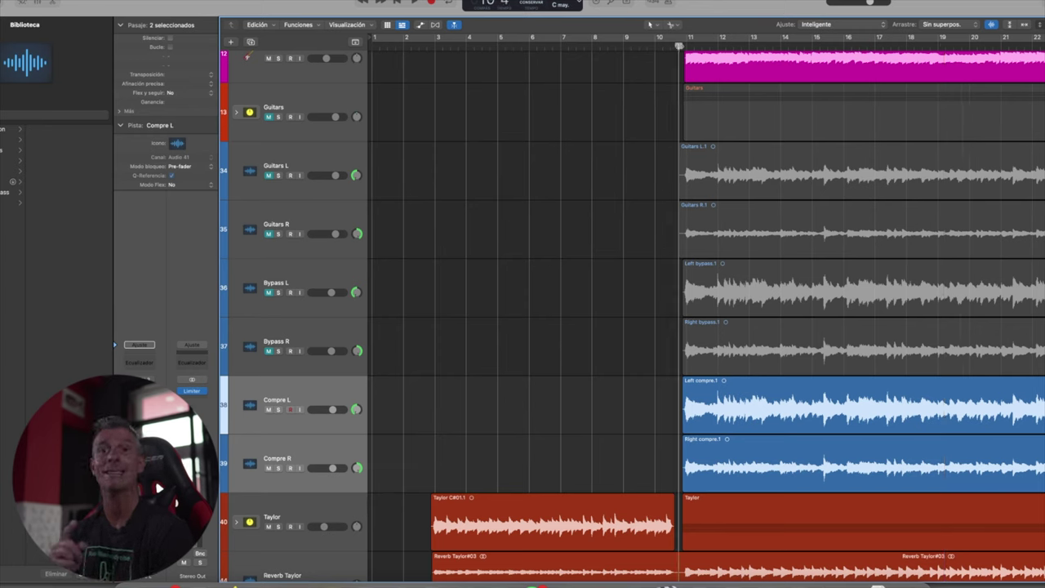
{"action": "key", "text": "space"}
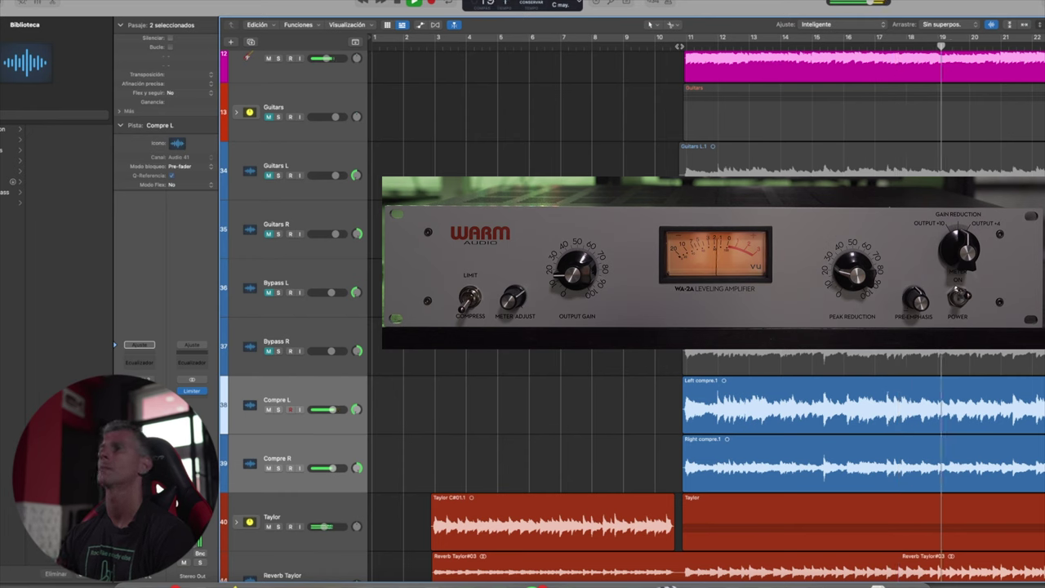
{"action": "key", "text": "space"}
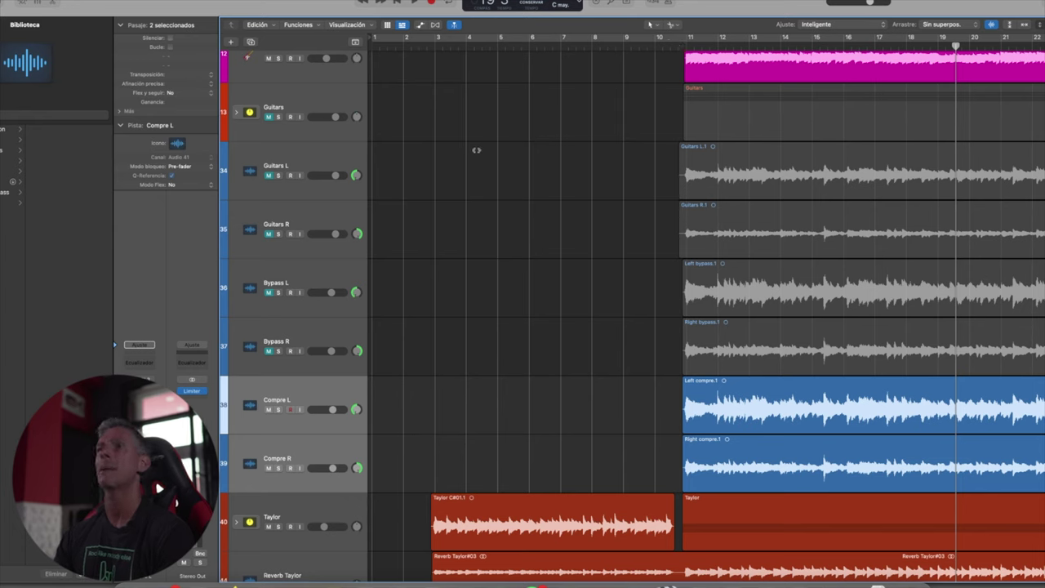
Mute Compre L and R and unmute Guitars L and R
{"action": "left_click", "coordinate": [269, 410]}
{"action": "left_click", "coordinate": [269, 468]}
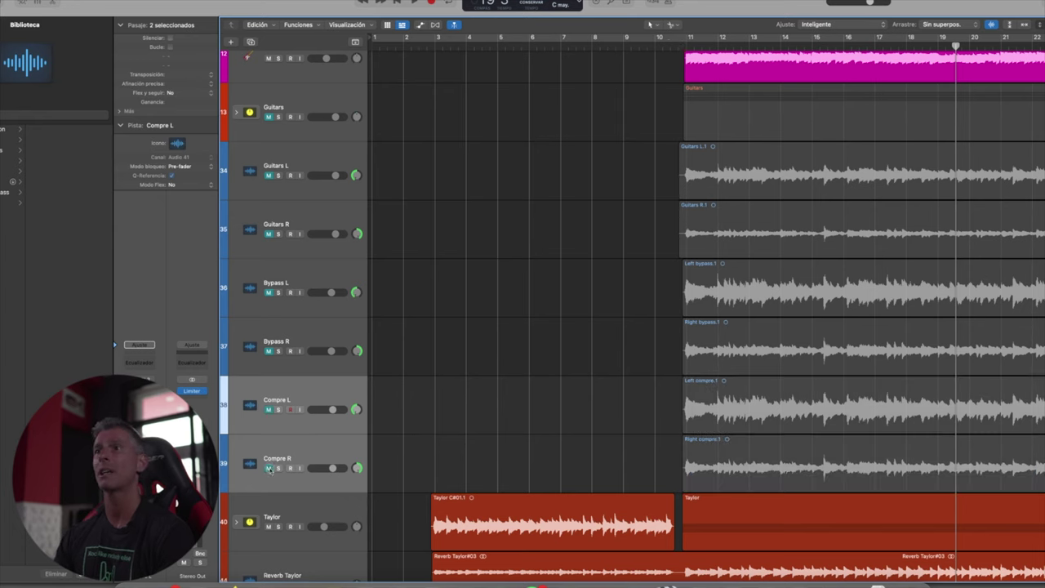
{"action": "left_click", "coordinate": [268, 175]}
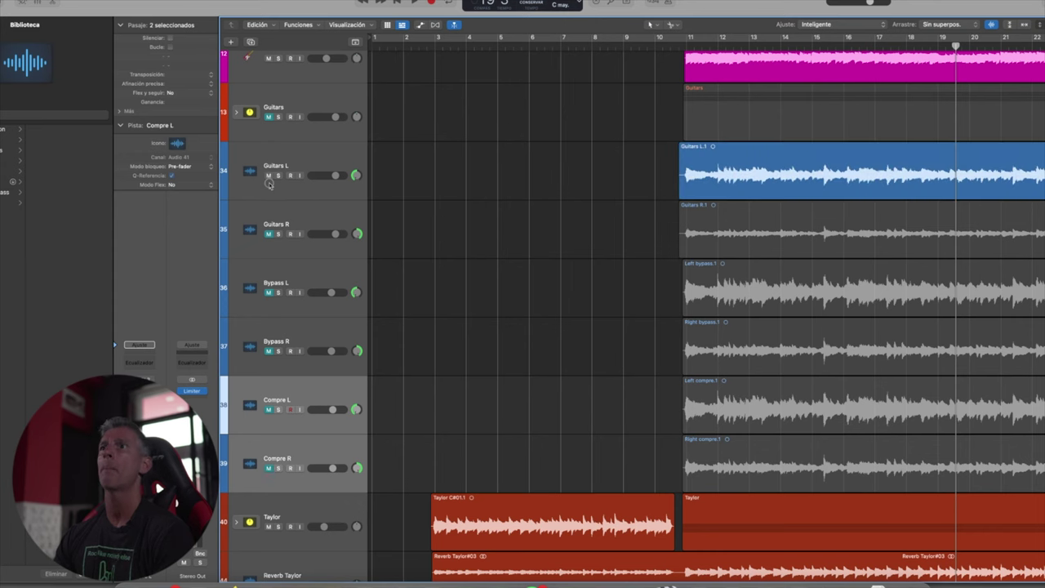
{"action": "left_click", "coordinate": [268, 234]}
Play the second guitar section, starting just before the Guitars L.2 and Guitars R.2 regions at bar 89
{"action": "scroll", "coordinate": [599, 221], "scroll_direction": "right", "scroll_amount": 15}
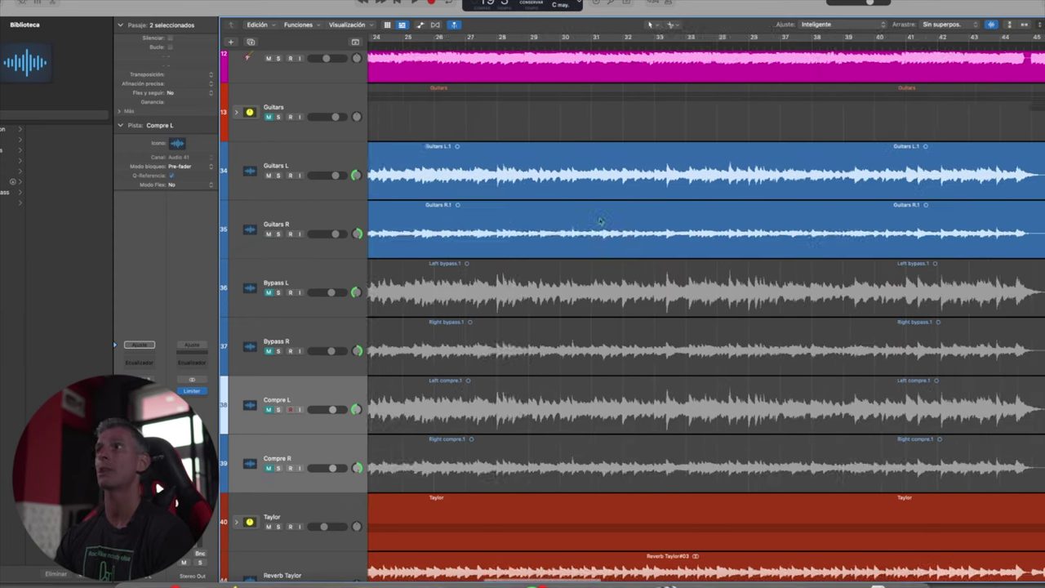
{"action": "scroll", "coordinate": [599, 221], "scroll_direction": "right", "scroll_amount": 20}
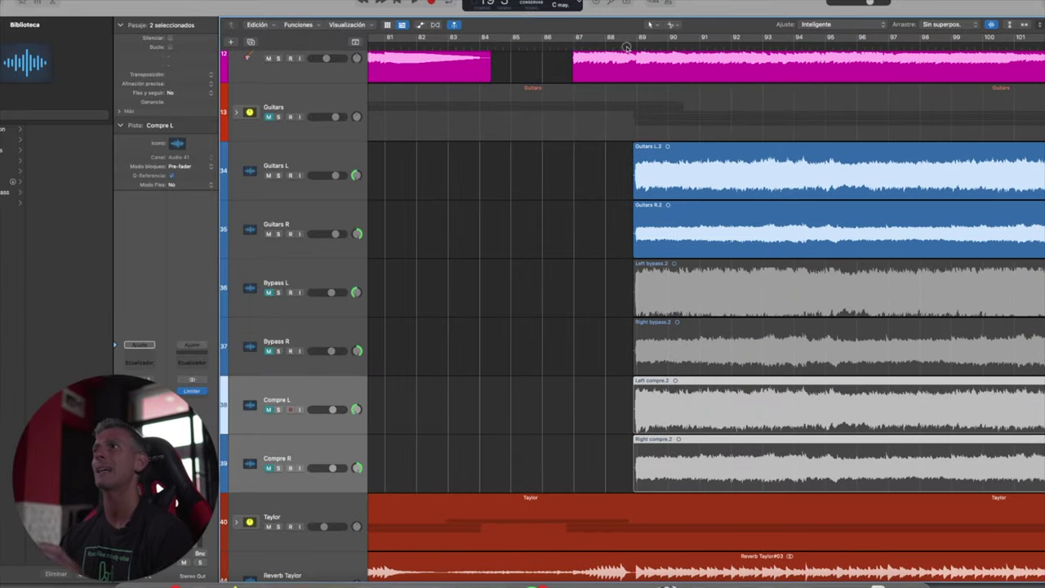
{"action": "left_click", "coordinate": [627, 47]}
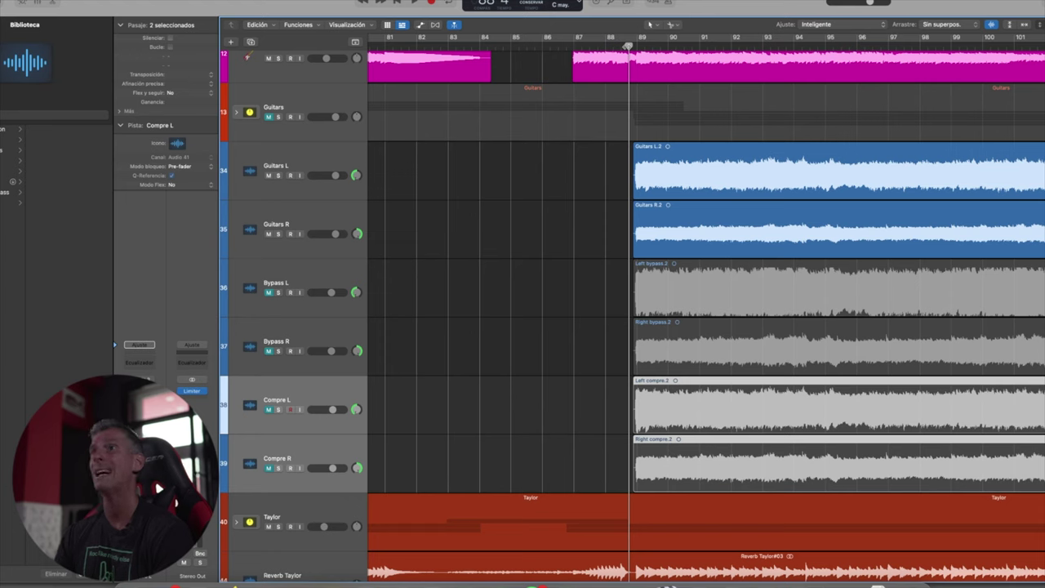
{"action": "key", "text": "space"}
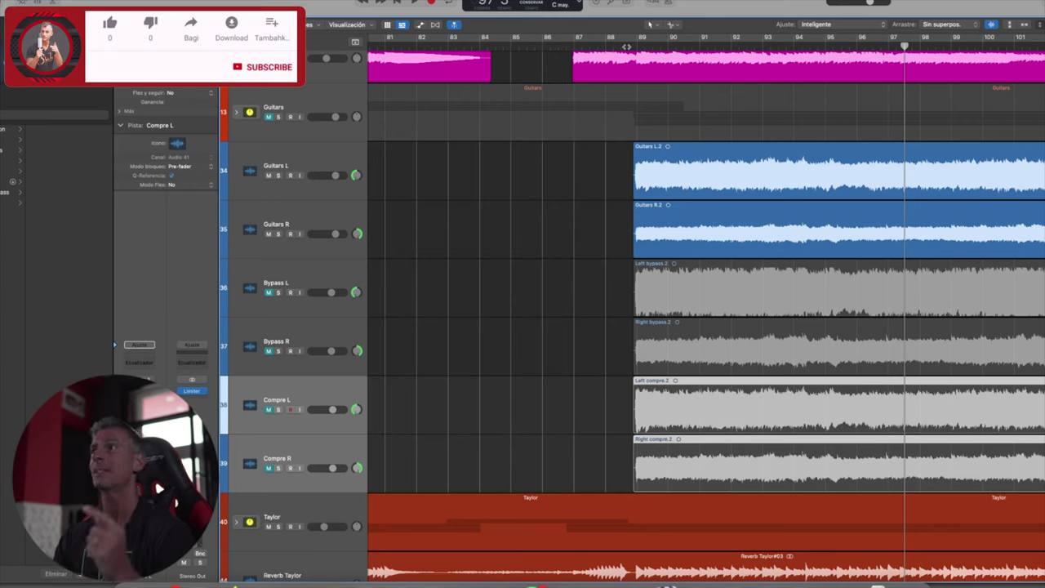
Mute Guitars L and R, unmute Bypass L and R, and play the section from just before bar 89
{"action": "left_click", "coordinate": [268, 175]}
{"action": "left_click", "coordinate": [268, 233]}
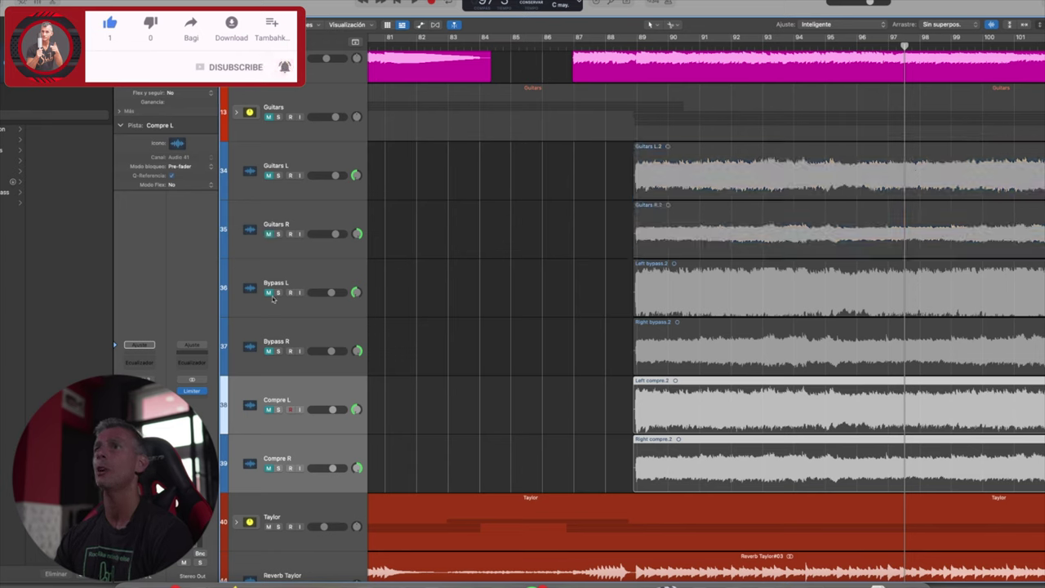
{"action": "left_click_drag", "start_coordinate": [271, 295], "coordinate": [273, 348]}
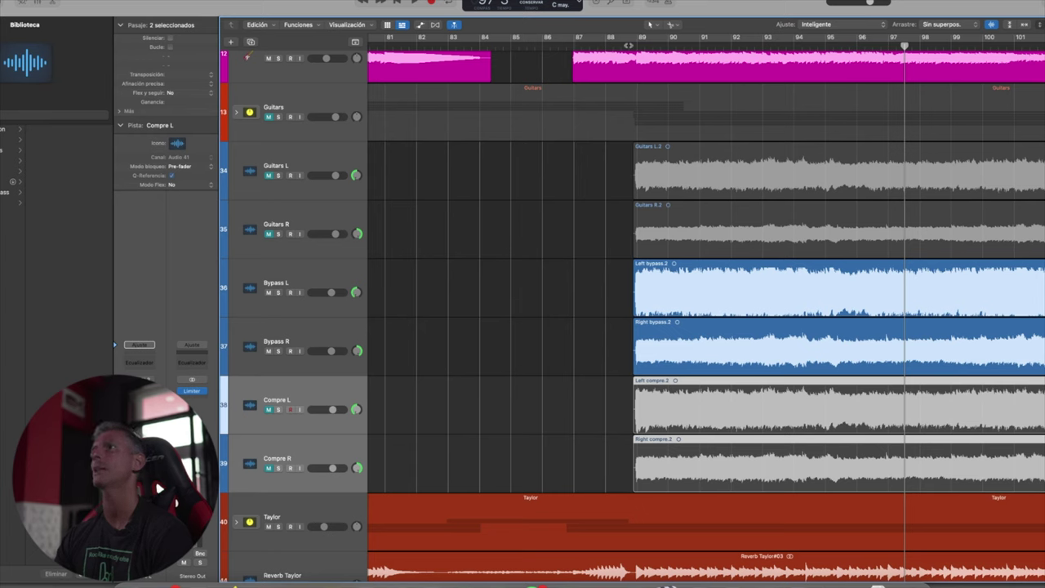
{"action": "key", "text": "space"}
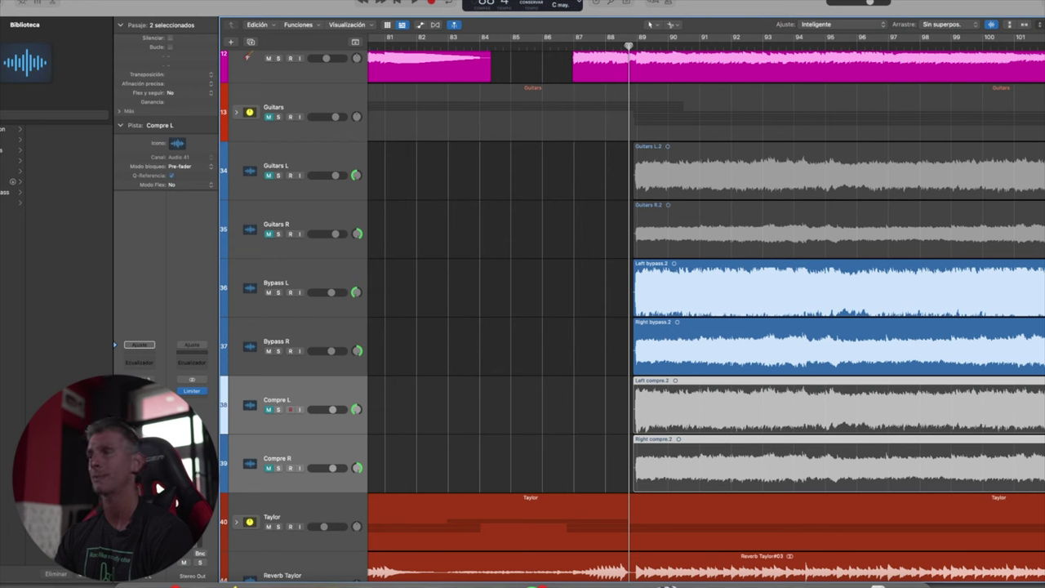
{"action": "key", "text": "space"}
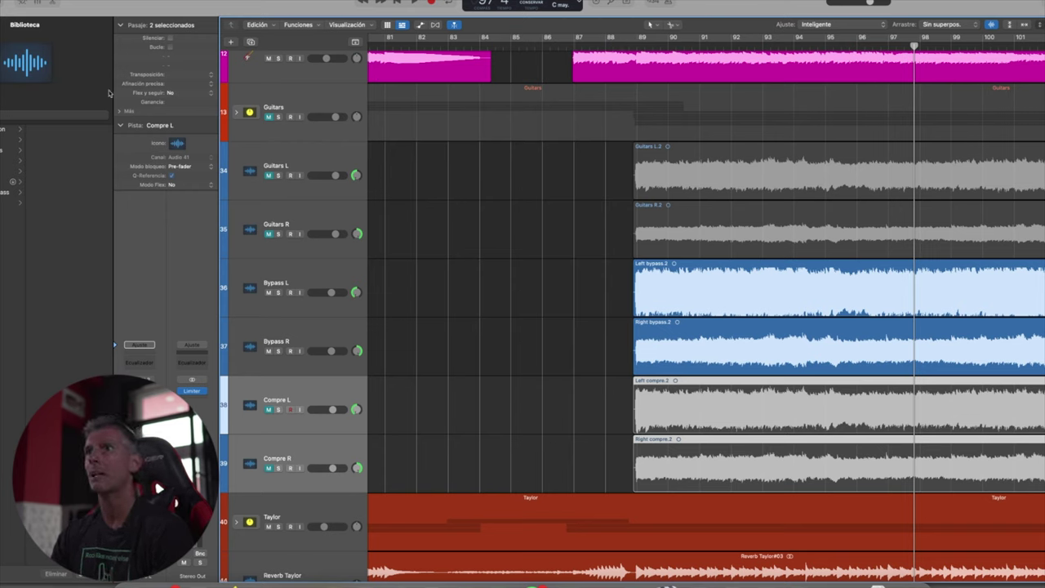
Mute Bypass L and R, unmute Compre L and R, and return the playhead to just before bar 89
{"action": "left_click_drag", "start_coordinate": [270, 293], "coordinate": [271, 352]}
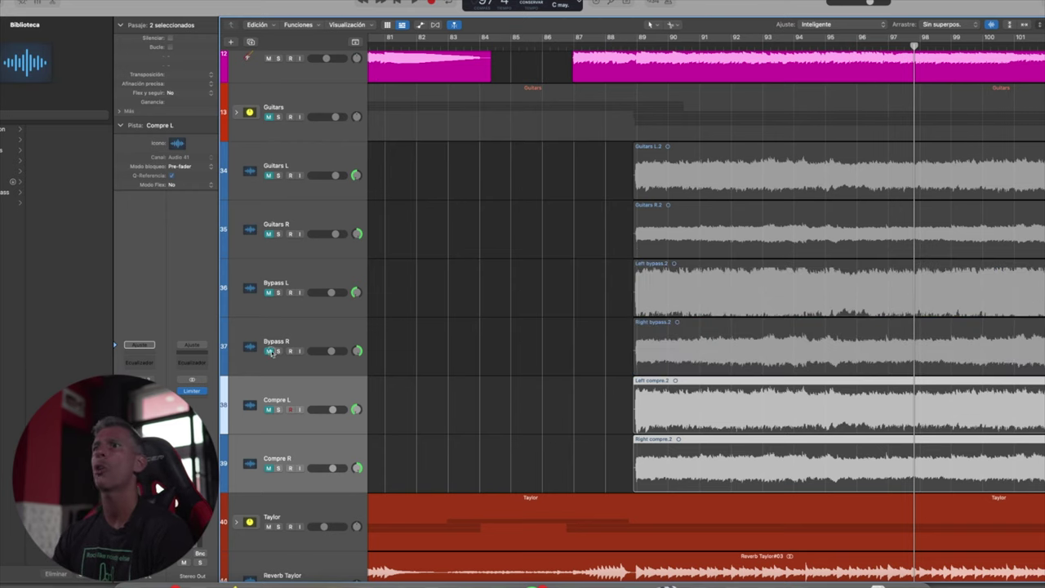
{"action": "left_click_drag", "start_coordinate": [270, 412], "coordinate": [272, 474]}
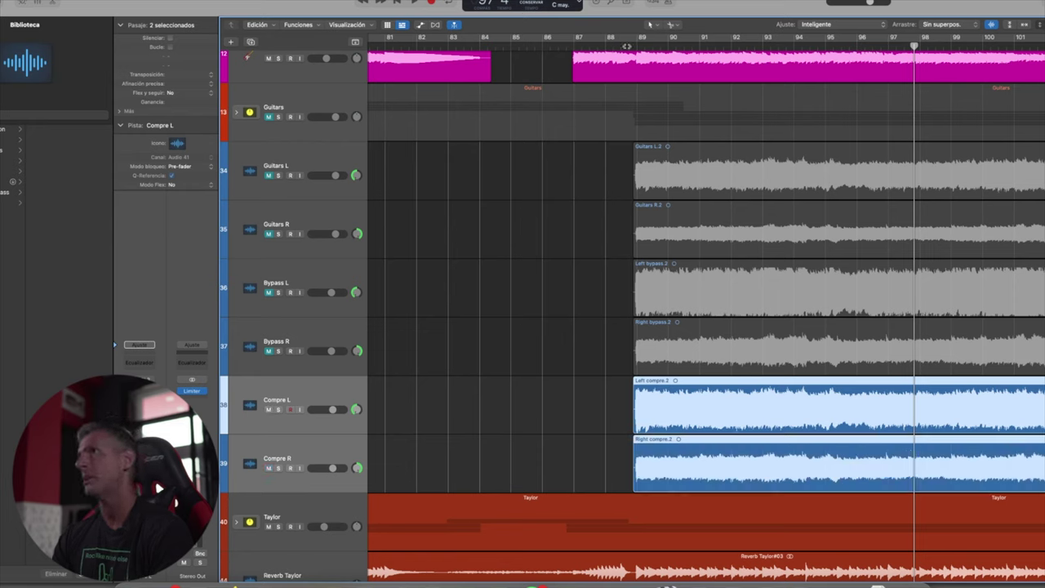
{"action": "left_click", "coordinate": [630, 45]}
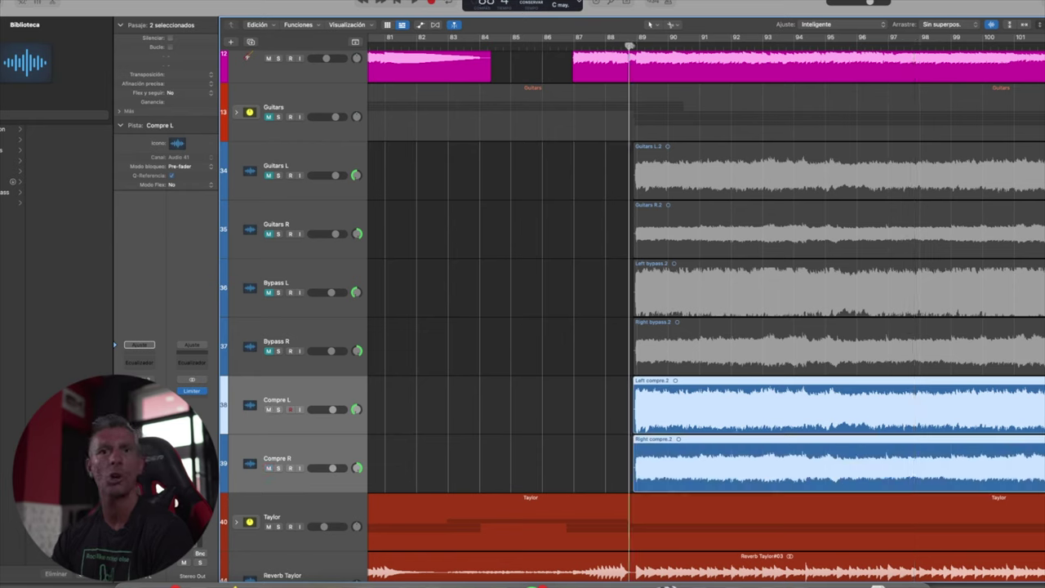